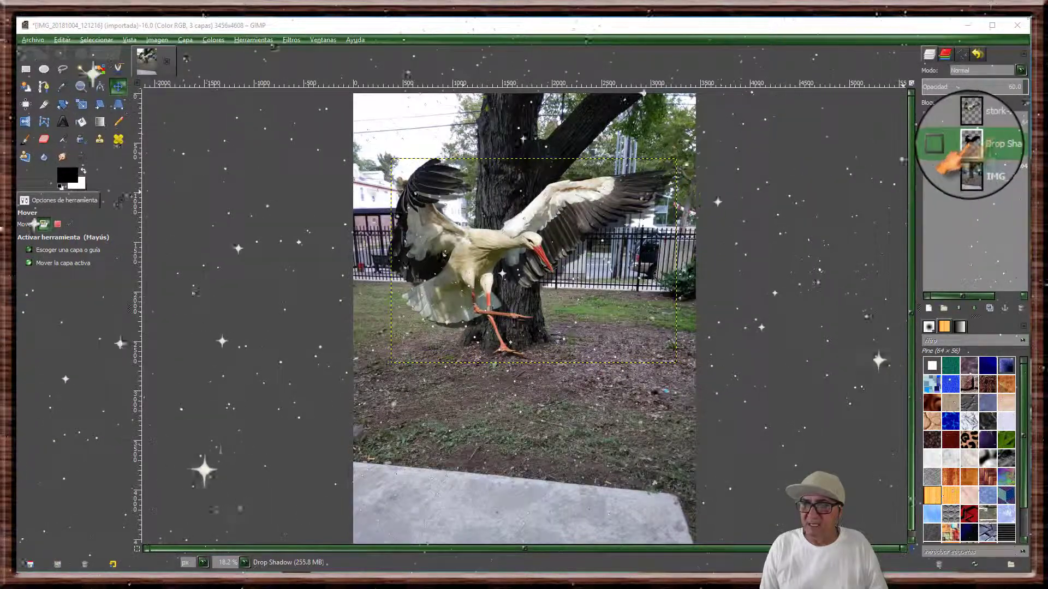
# Use the Move tool to shift the Drop Shadow layer slightly right beneath the stork
pyautogui.click(976, 144)
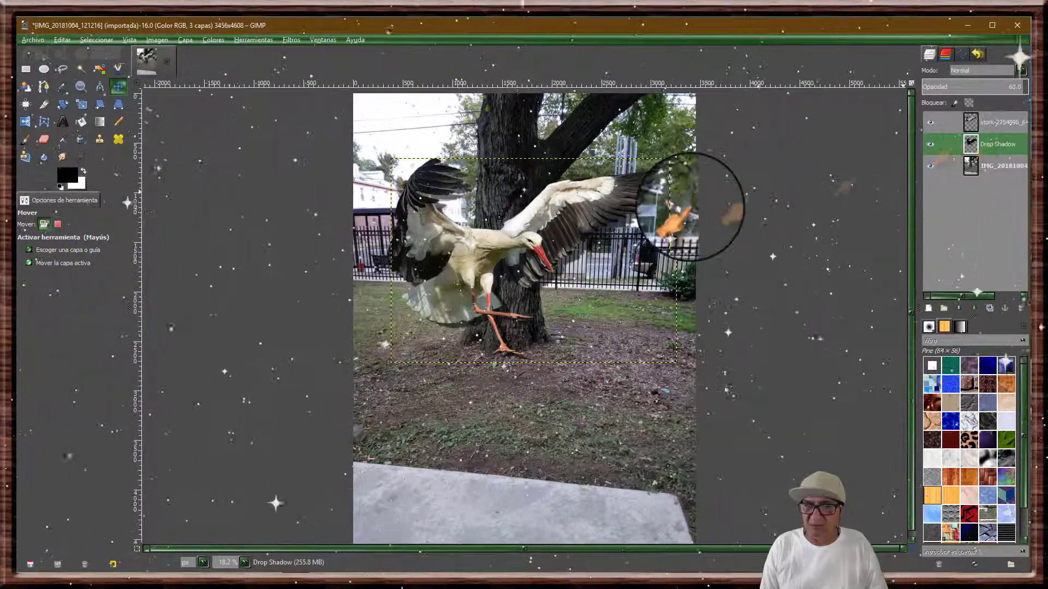
pyautogui.moveTo(502, 255)
pyautogui.mouseDown()
pyautogui.moveTo(572, 263)
pyautogui.moveTo(563, 286)
pyautogui.moveTo(549, 265)
pyautogui.mouseUp()
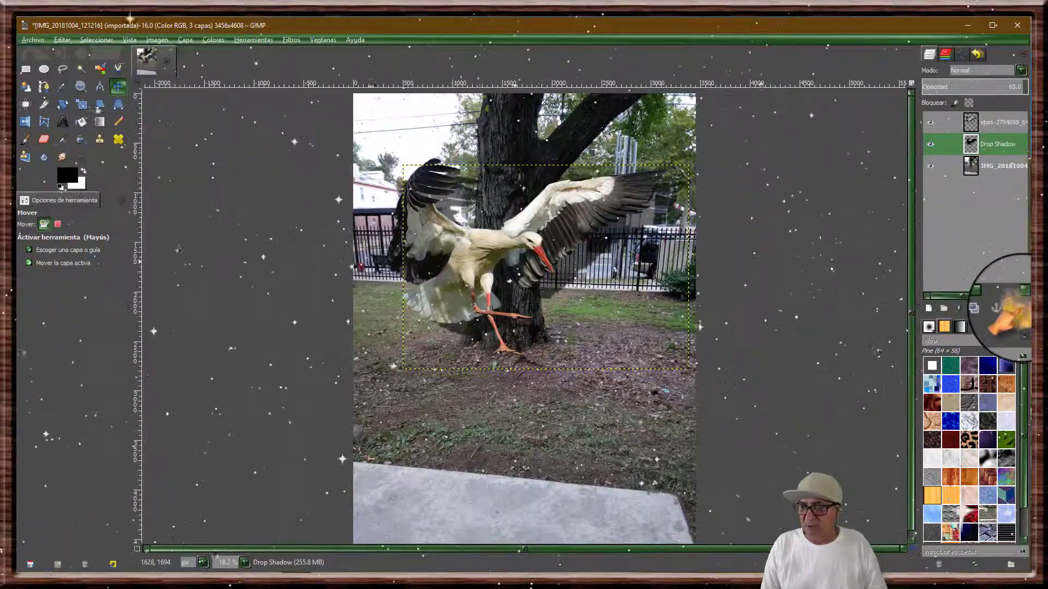
# Delete the Drop Shadow layer and make the stork cut-out the active layer
pyautogui.click(1019, 309)
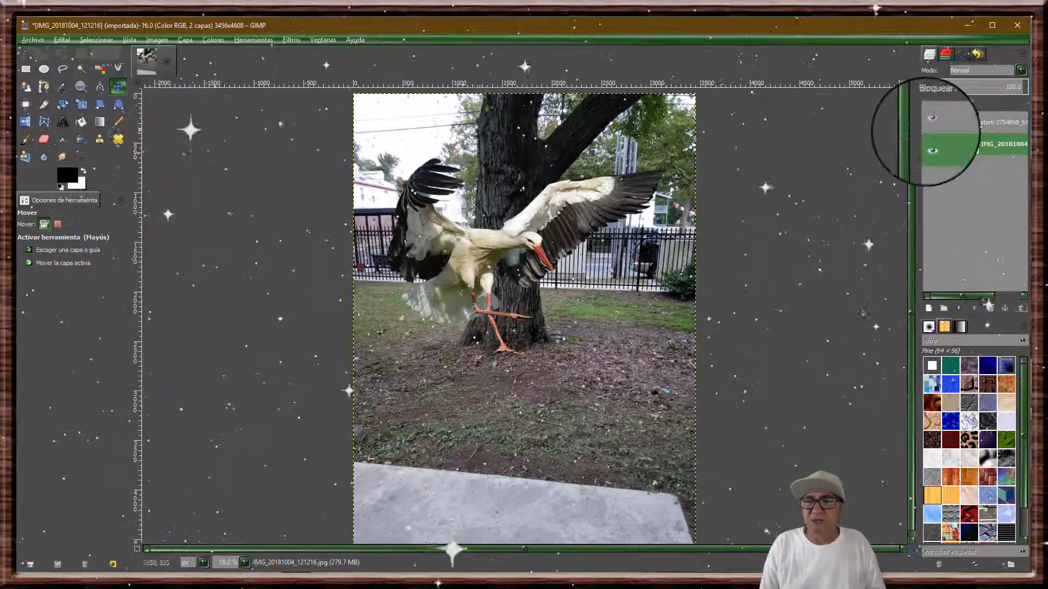
pyautogui.click(967, 122)
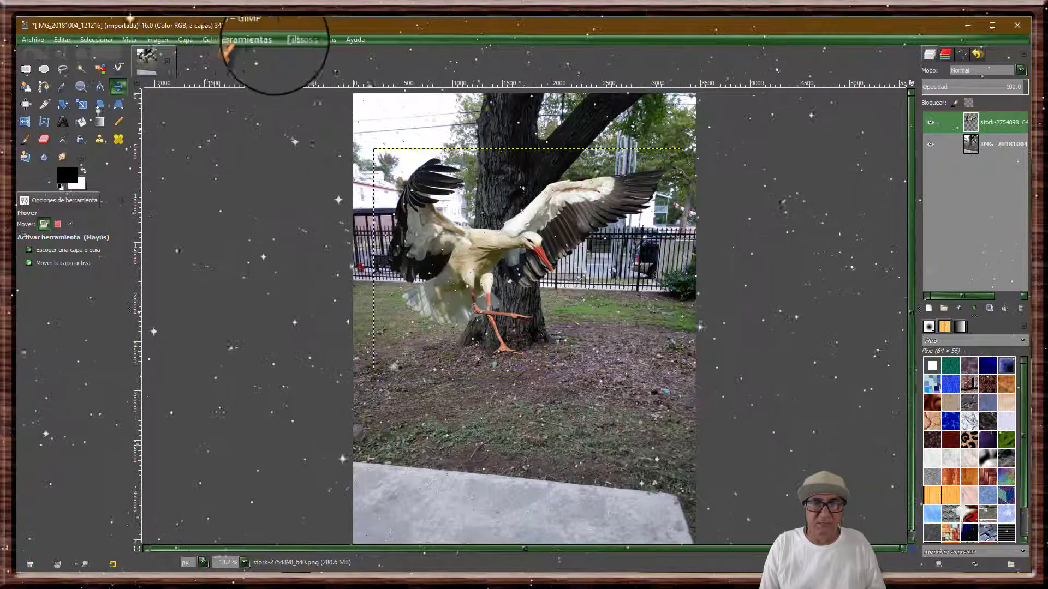
# Set up the Sombra arrojada filter with X 4, Y 4, blur radius 15 and opacity 60
pyautogui.click(294, 40)
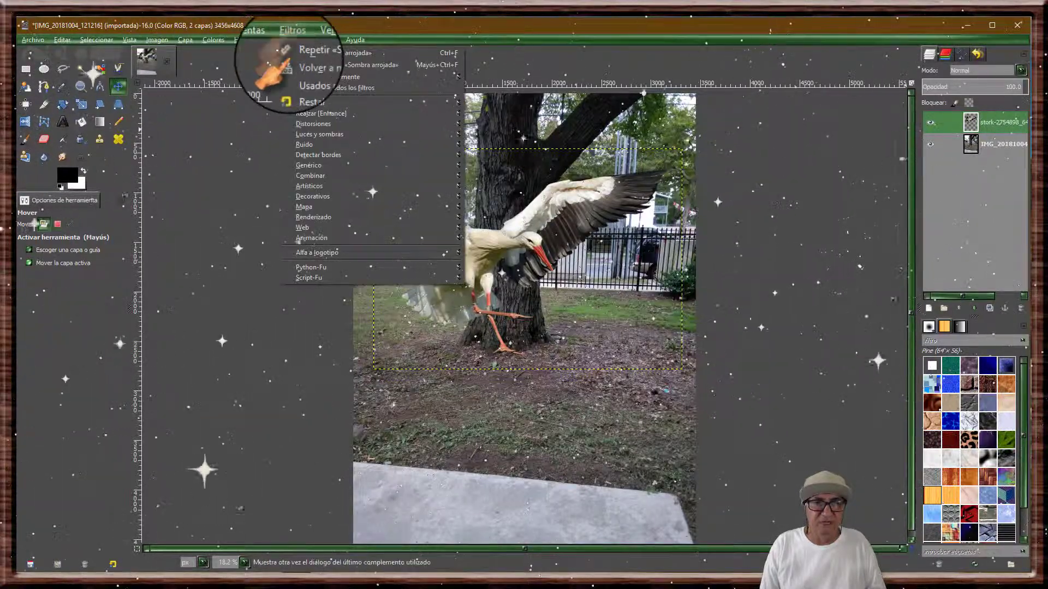
pyautogui.moveTo(319, 135)
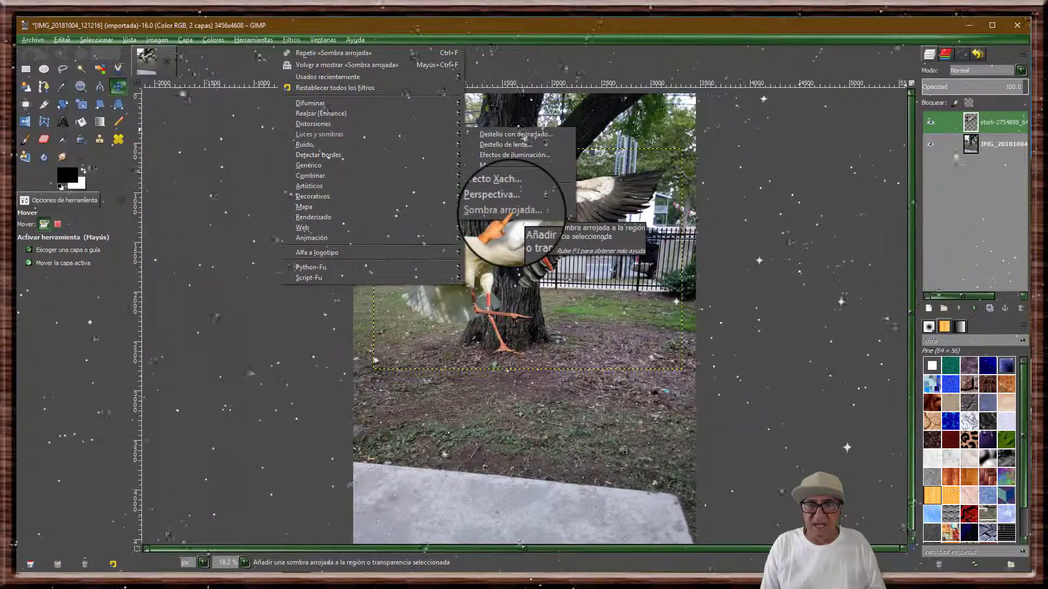
pyautogui.click(507, 212)
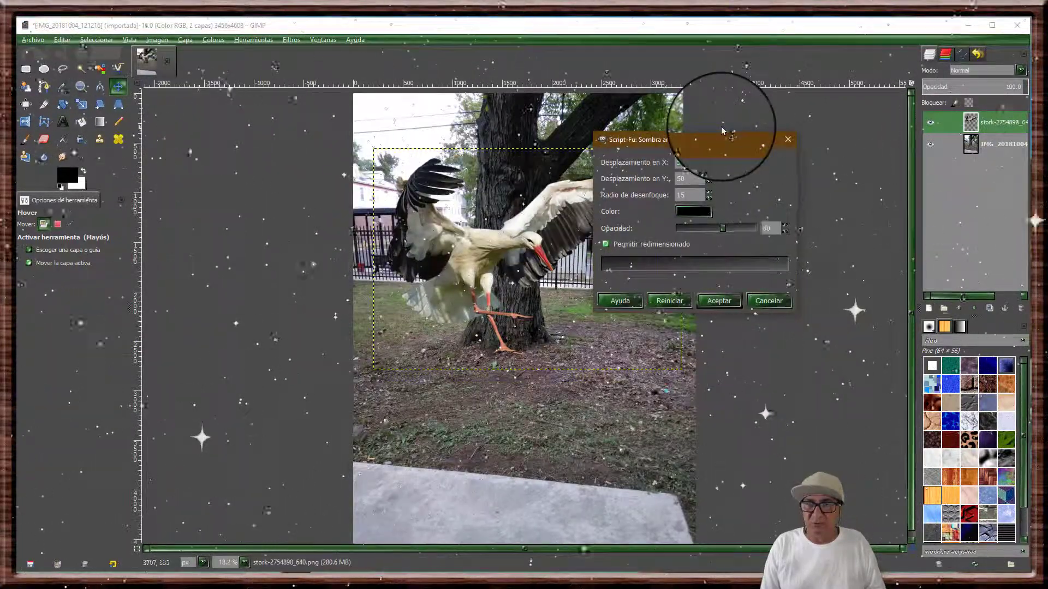
pyautogui.moveTo(721, 137); pyautogui.dragTo(260, 159)
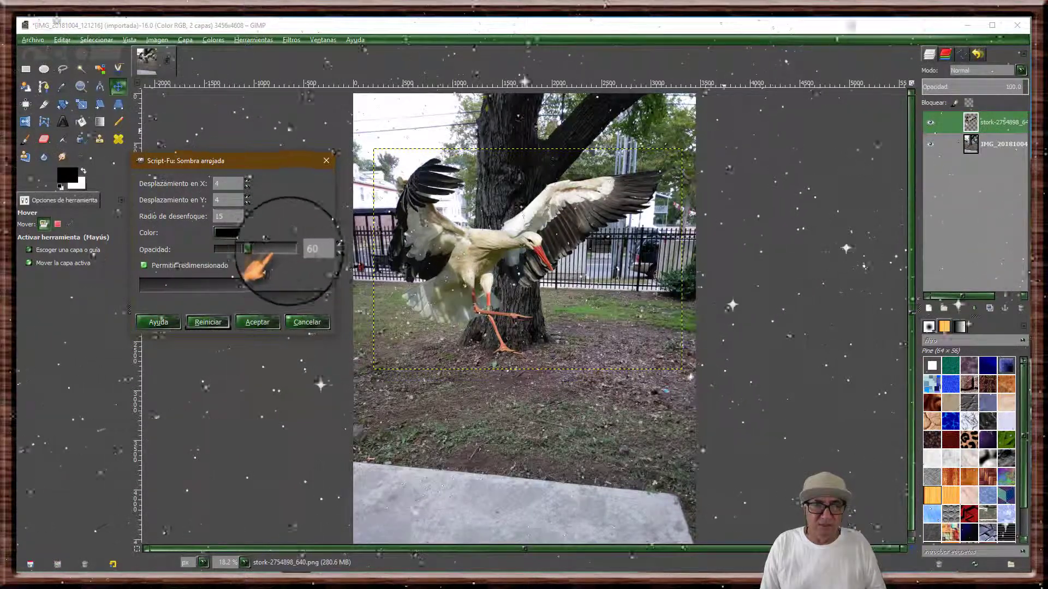
pyautogui.click(258, 322)
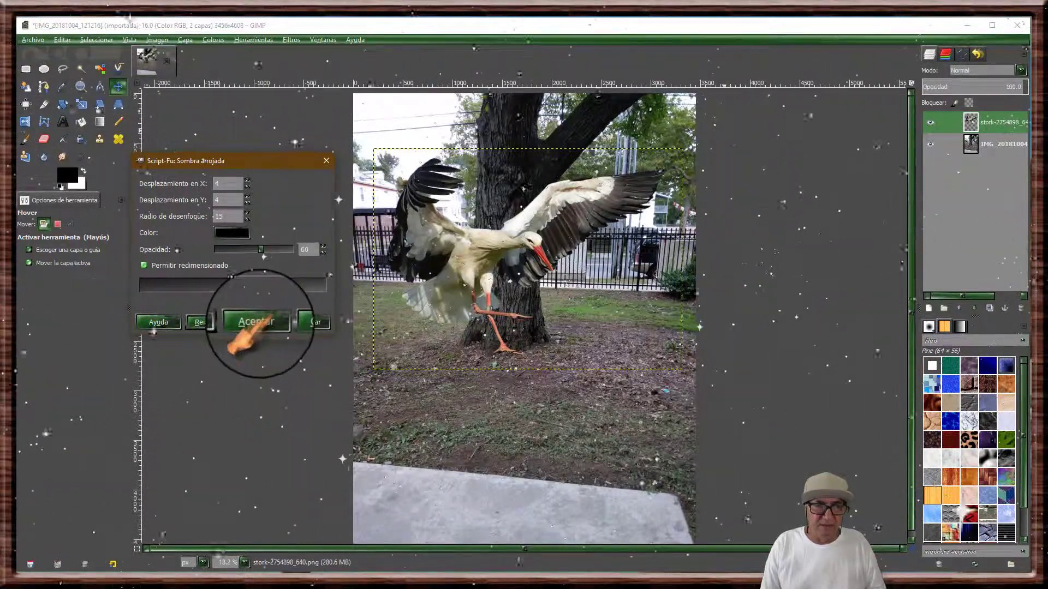
# Apply the 60-opacity drop shadow and select the new Drop Shadow layer
pyautogui.click(256, 326)
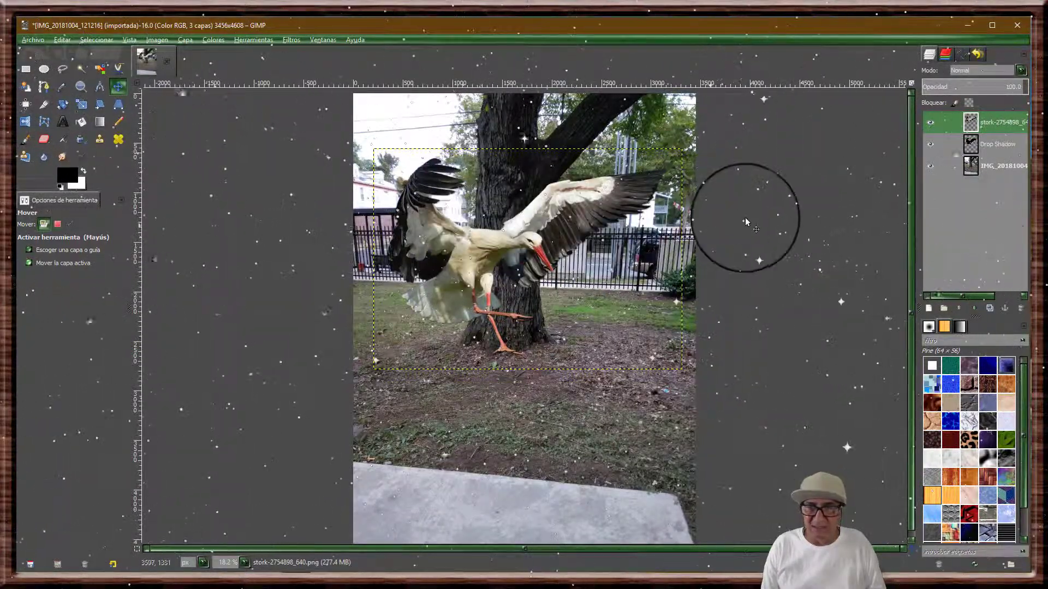
pyautogui.click(982, 144)
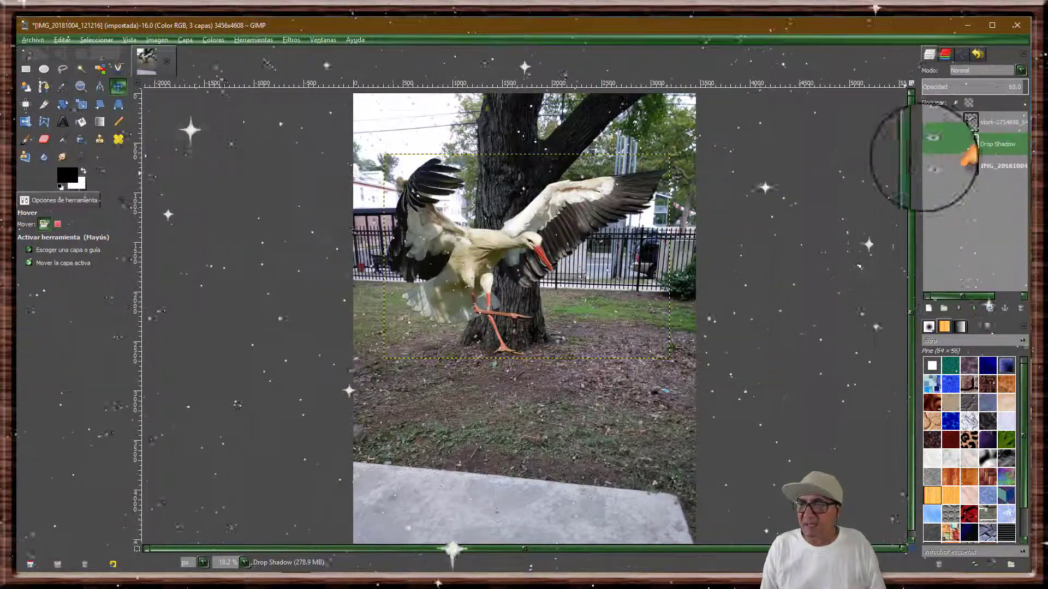
# Drag the Drop Shadow layer down and right so it sits offset under the stork
pyautogui.click(530, 252)
pyautogui.moveTo(531, 251)
pyautogui.mouseDown()
pyautogui.moveTo(556, 268)
pyautogui.moveTo(547, 263)
pyautogui.mouseUp()
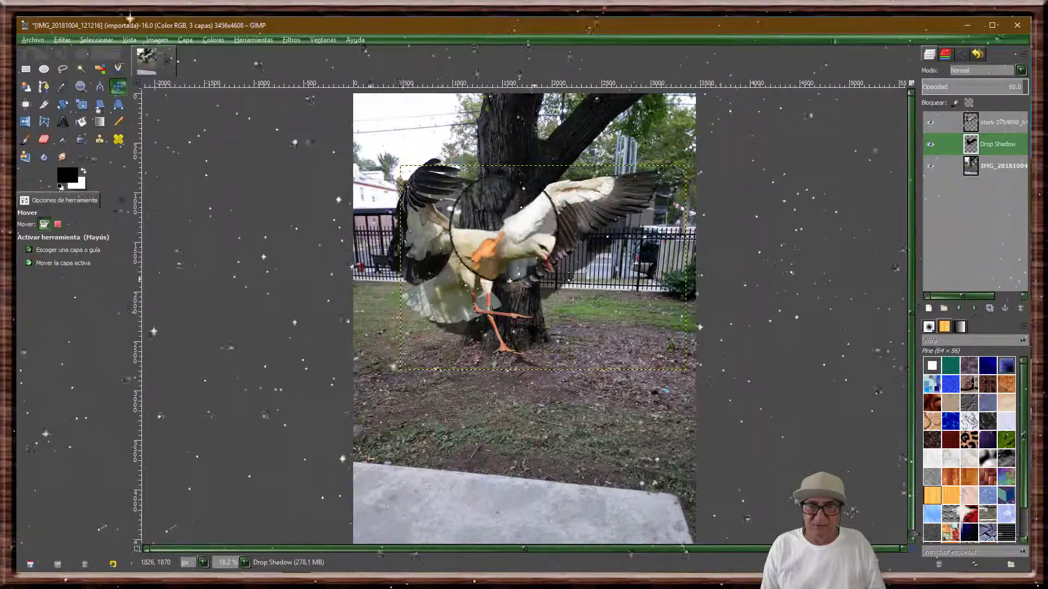